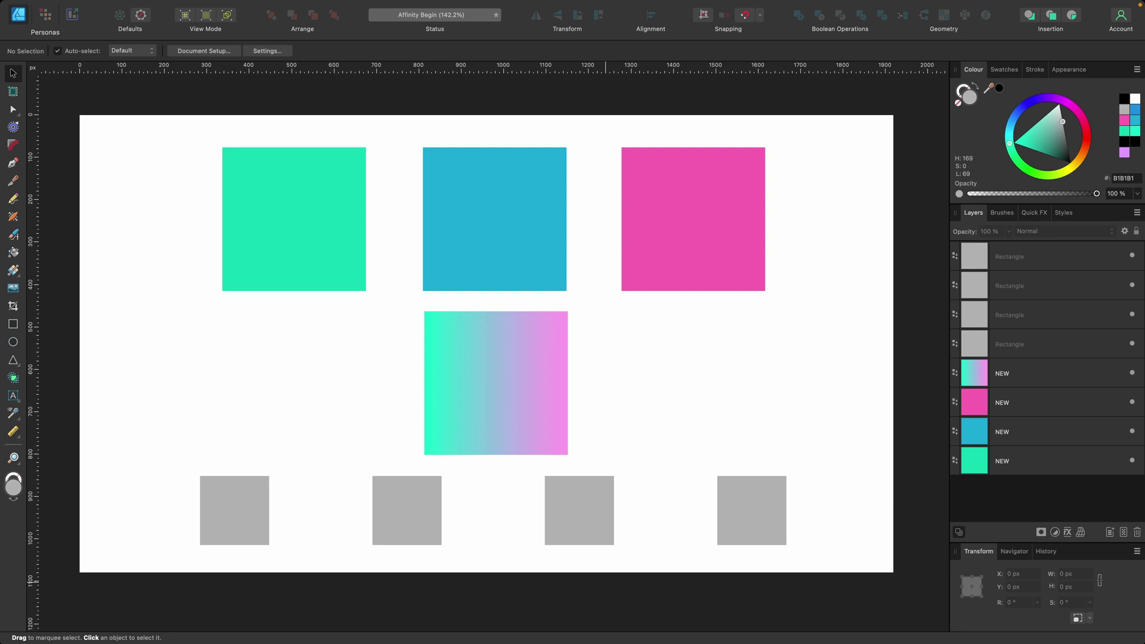
- Zoom in slightly, switch to the Swatches tab, and make sure Window > Swatches is enabled
key(super+equal)
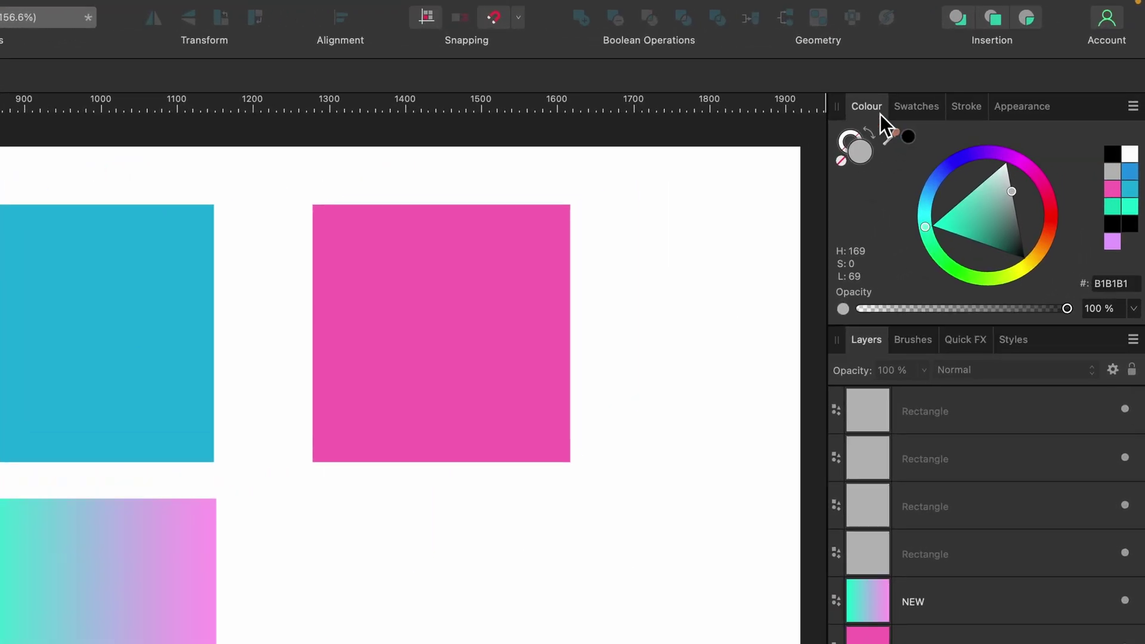
click(918, 107)
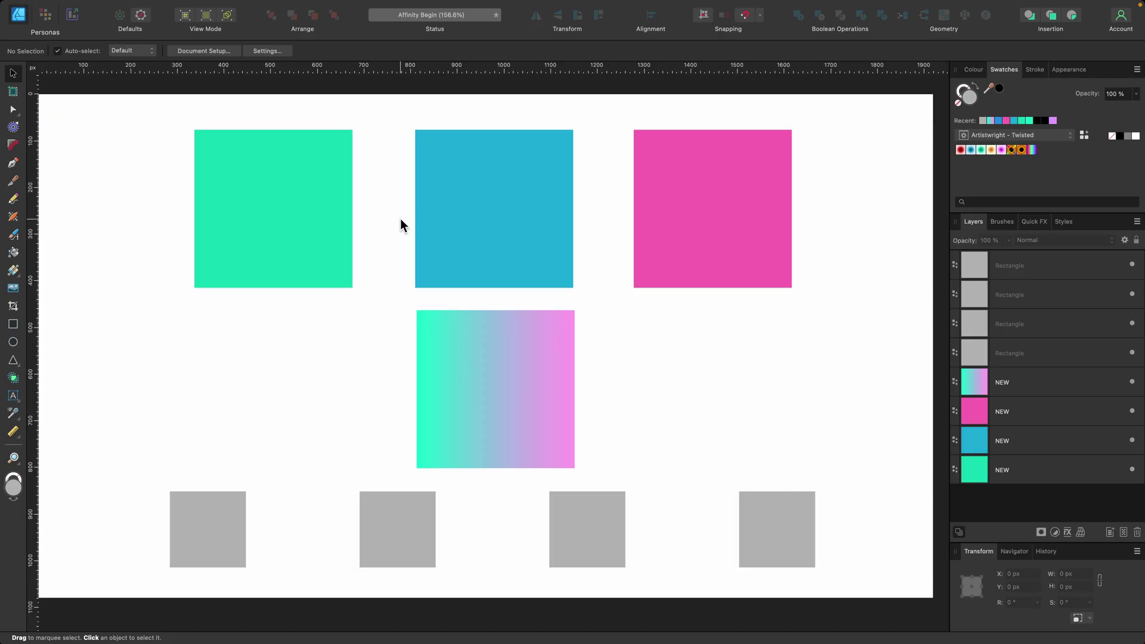
mouse_move(356, 5)
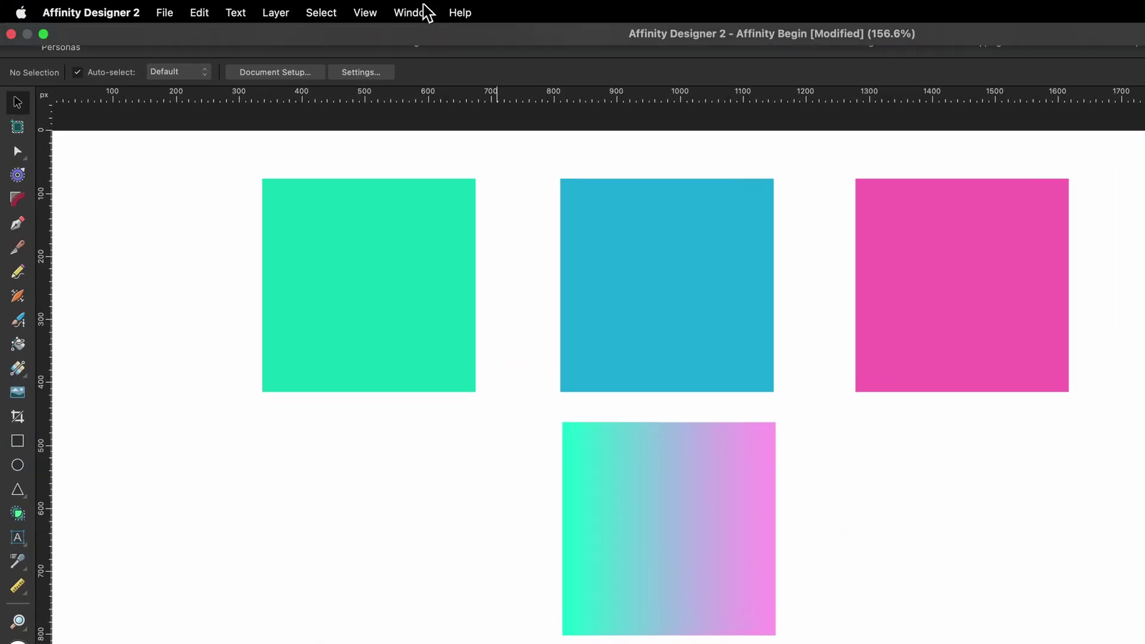
click(309, 5)
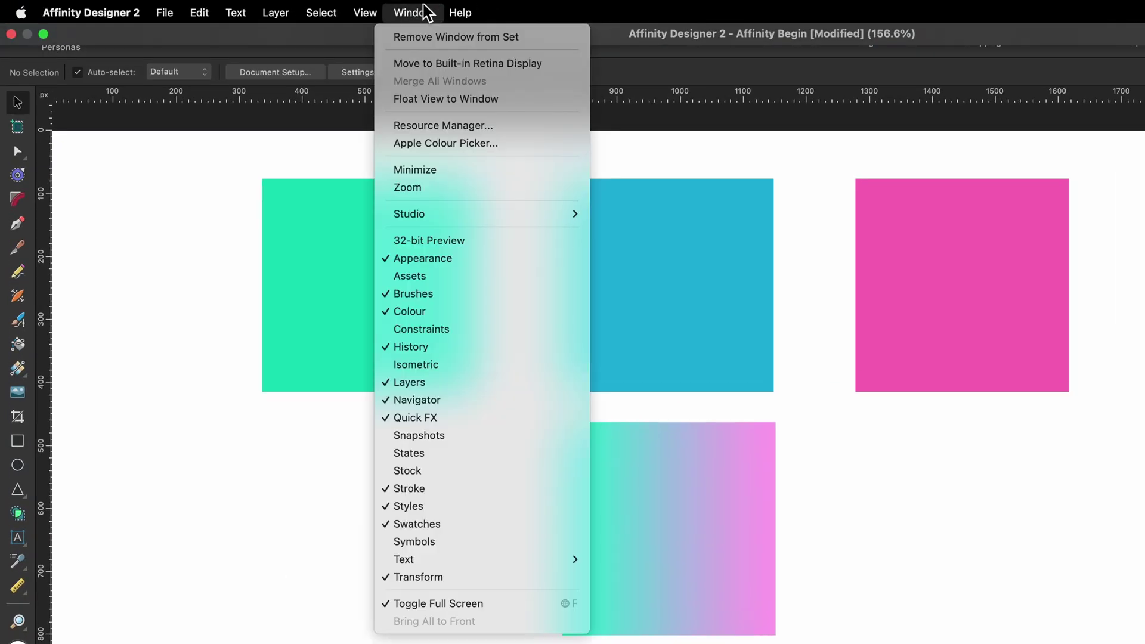
click(454, 533)
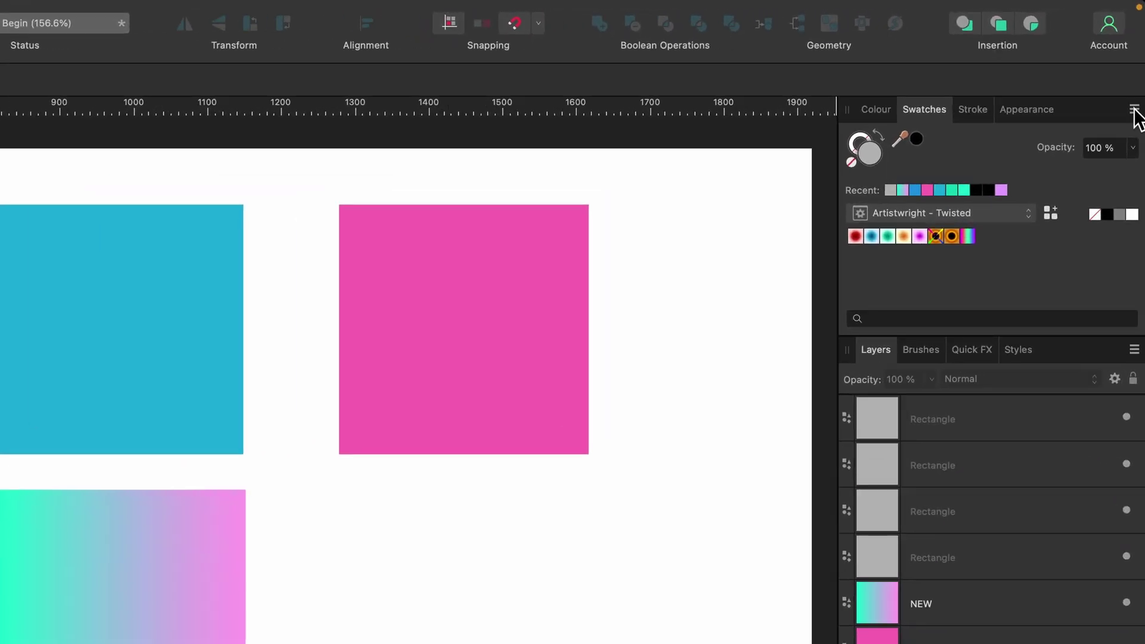
- Add a new application palette named 'Swatch Tutorial' from the Swatches panel menu
click(1136, 70)
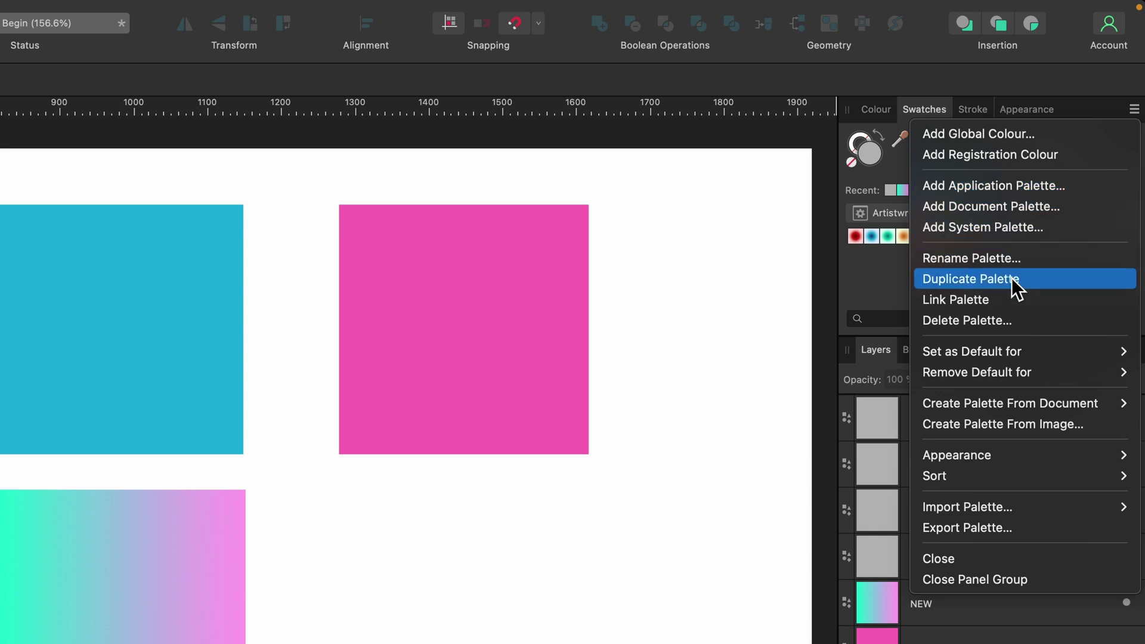
click(1014, 186)
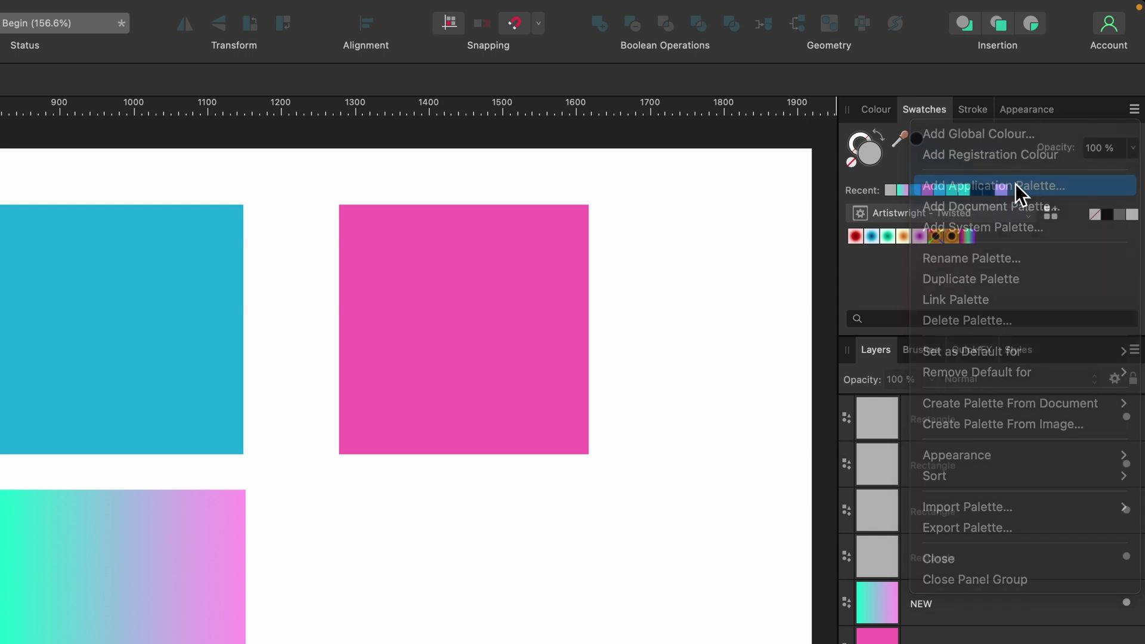
text(Swatch Tutoria)
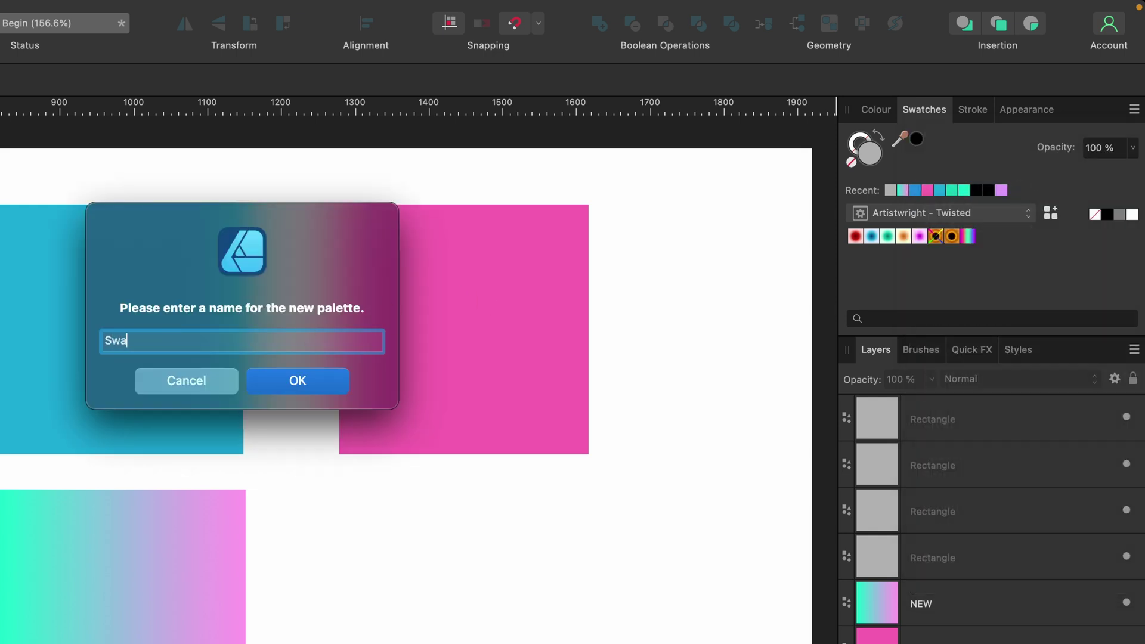
text(l)
key(Return)
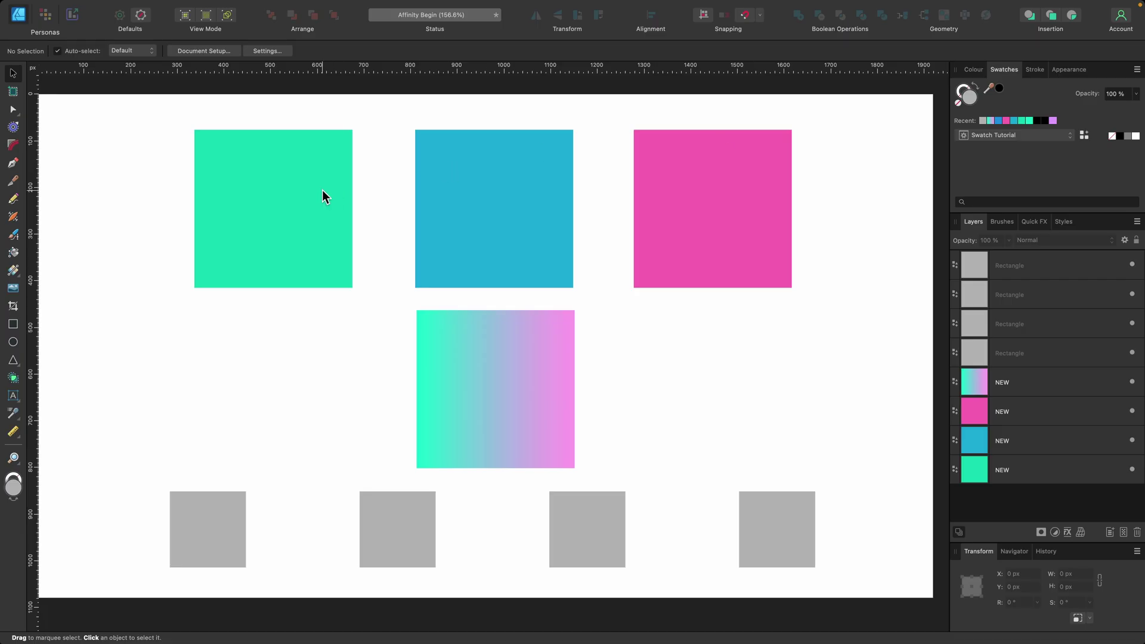
- Add the green square's fill to Swatch Tutorial, then apply it to the bottom-left grey square
click(322, 191)
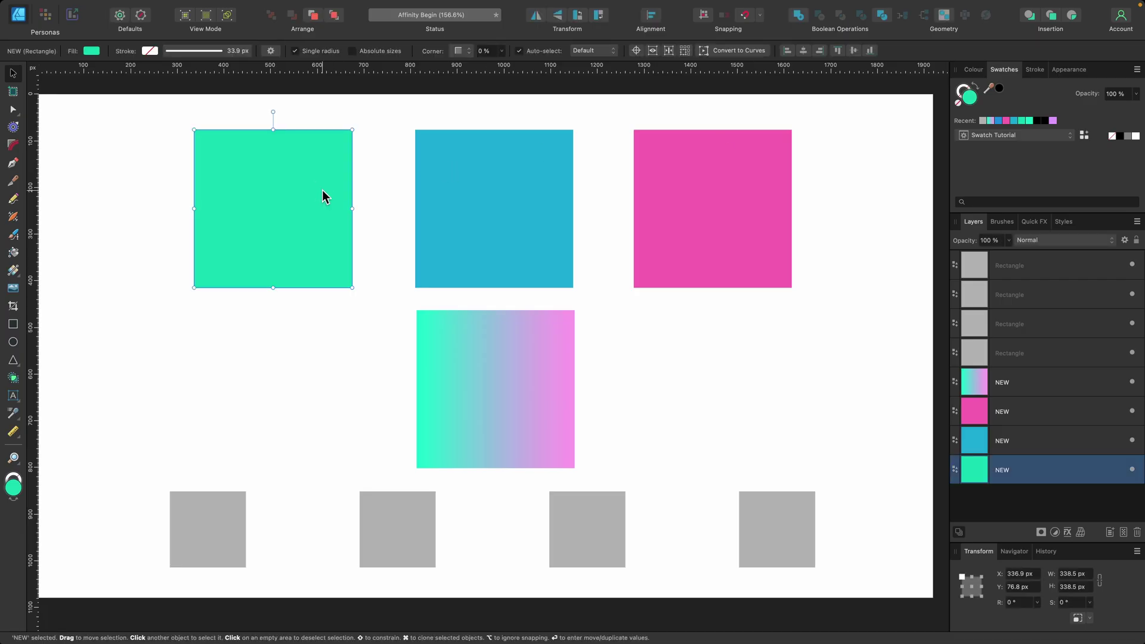
click(474, 190)
click(648, 188)
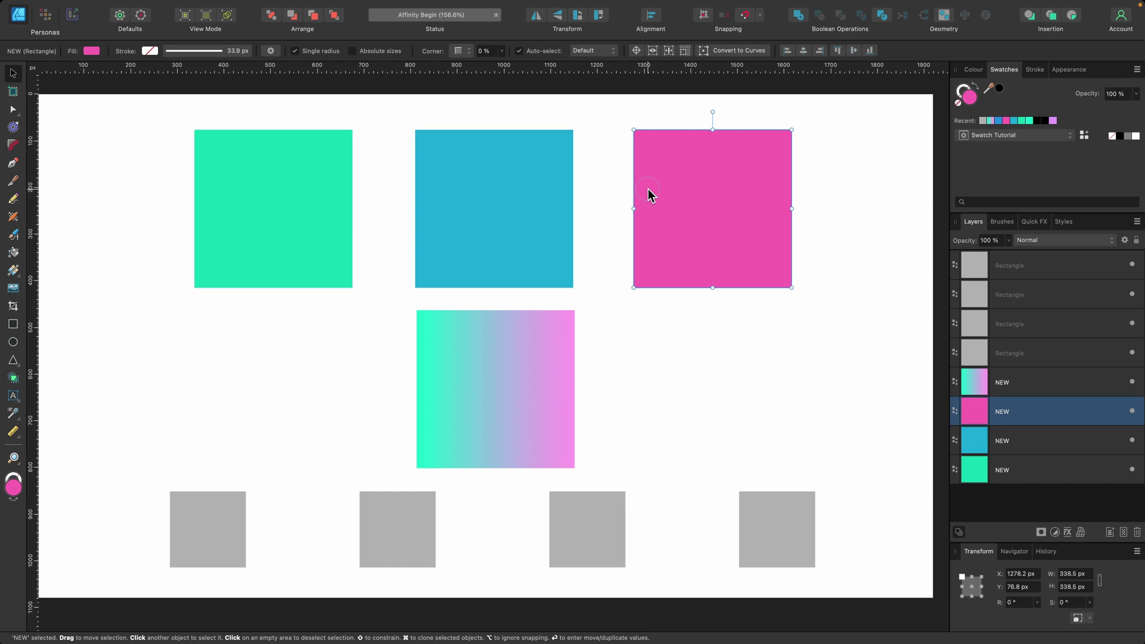
click(517, 210)
click(326, 211)
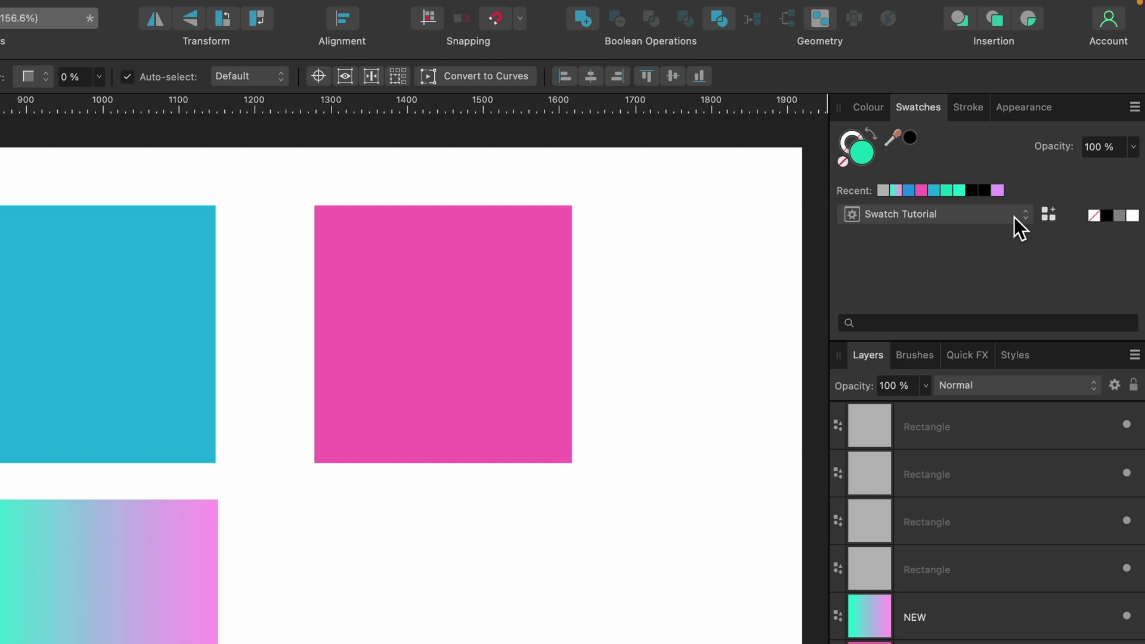
click(1046, 214)
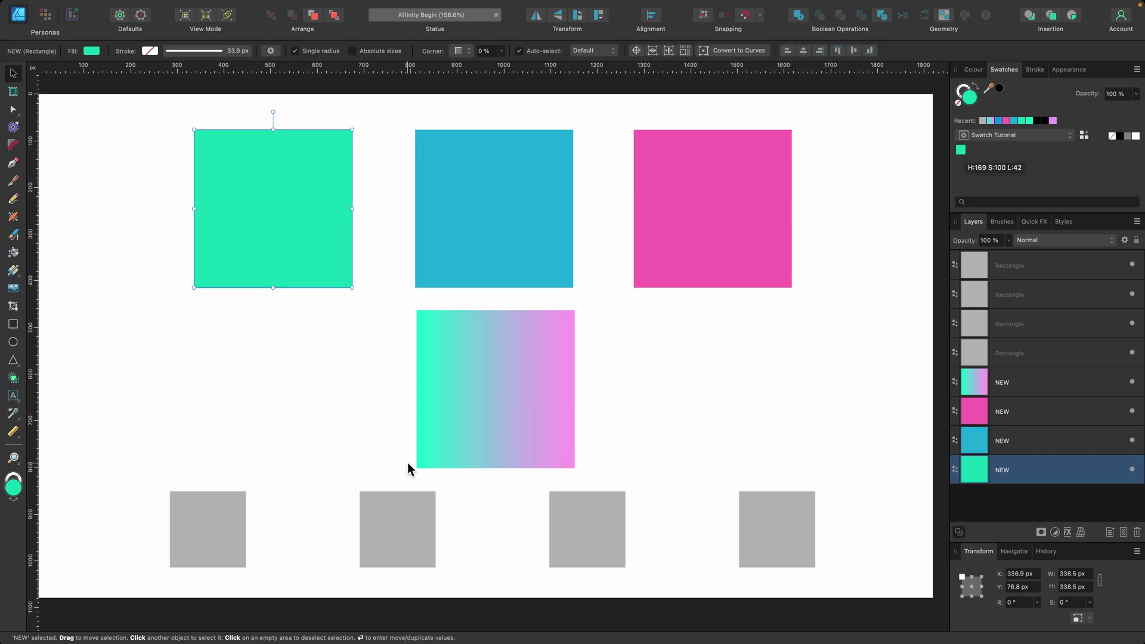
click(234, 518)
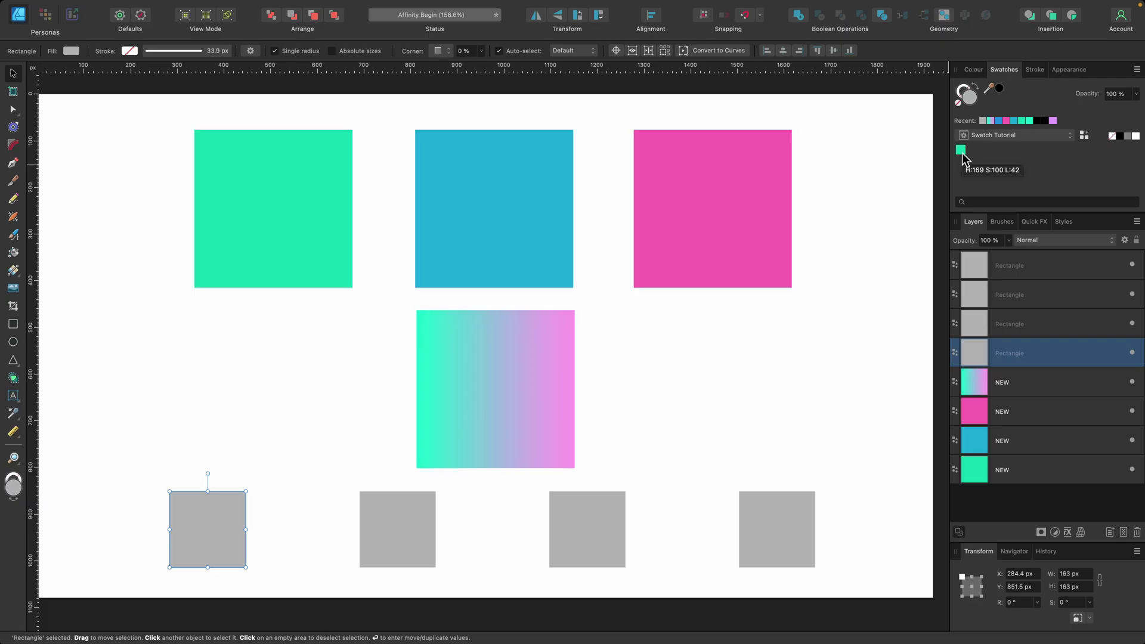
click(794, 293)
- Save the gradient square's fill as a swatch using Add to Swatches > From Fill
click(549, 353)
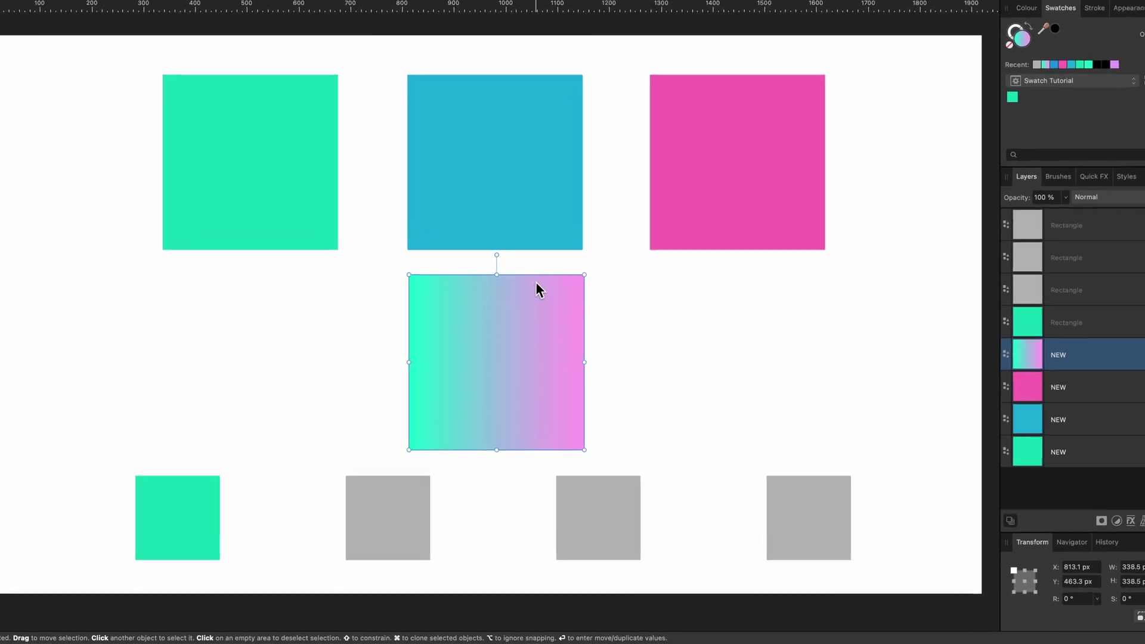
right_click(522, 304)
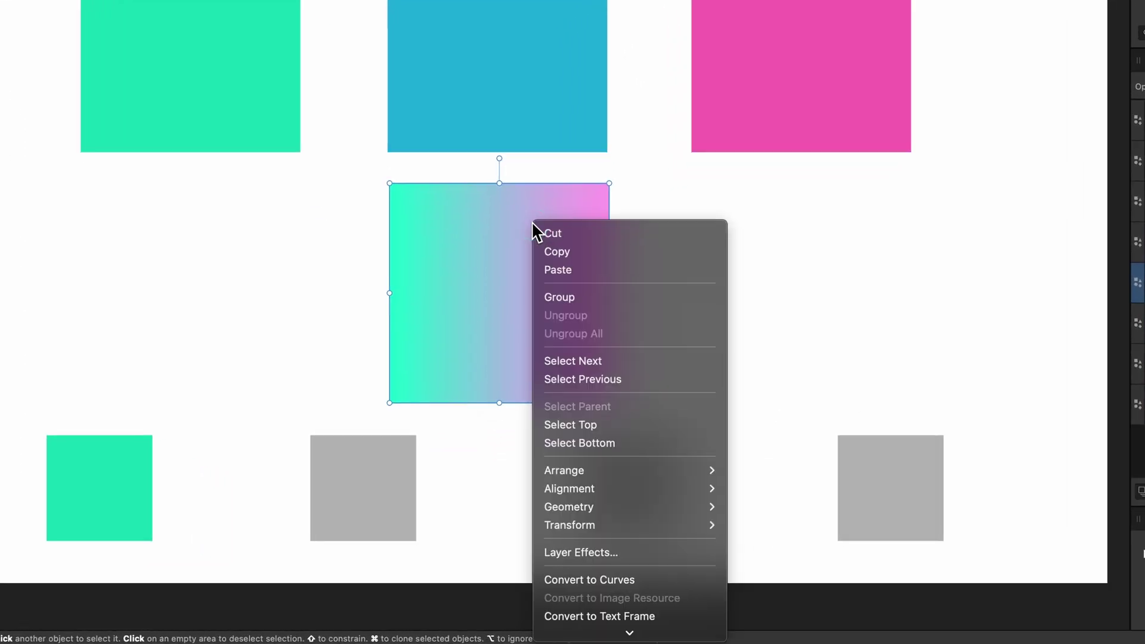
scroll(606, 596, down, 3)
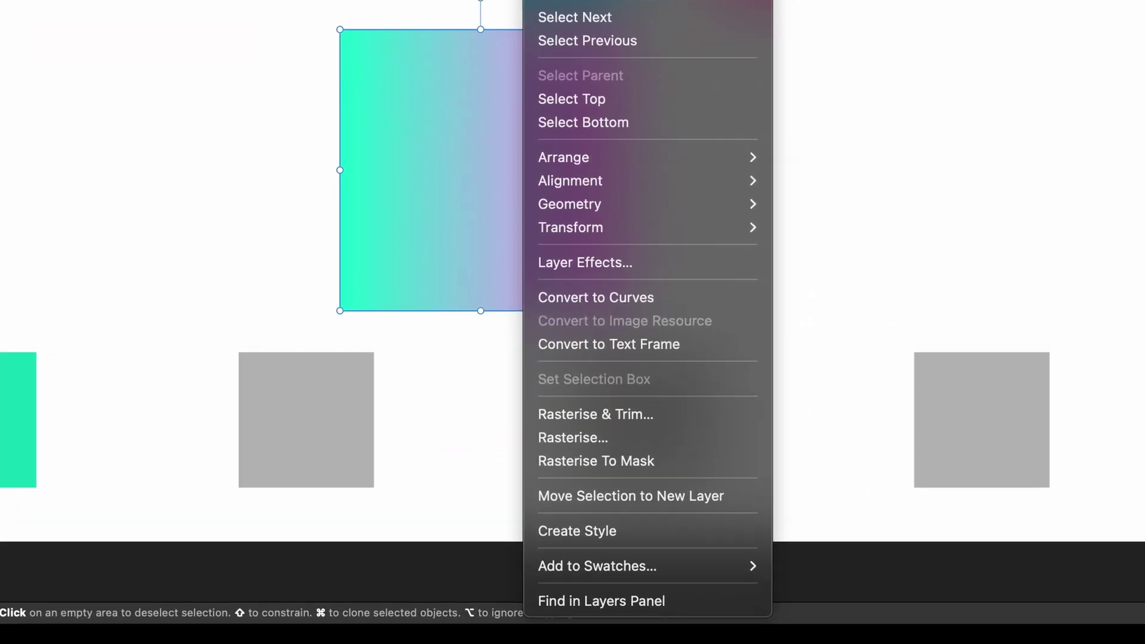
mouse_move(604, 560)
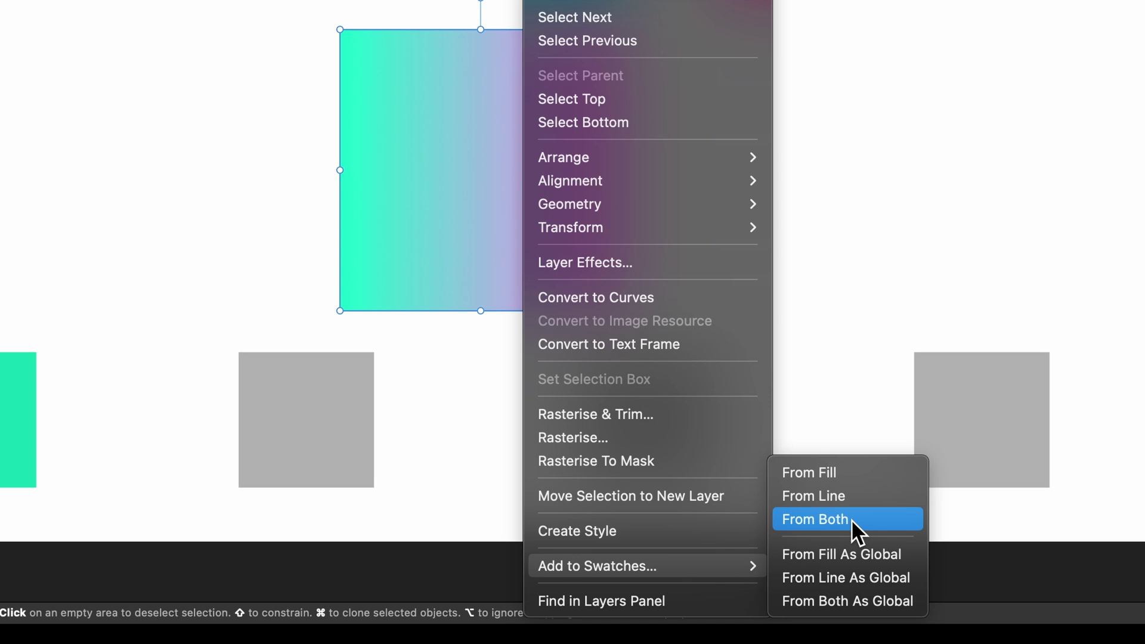
click(837, 479)
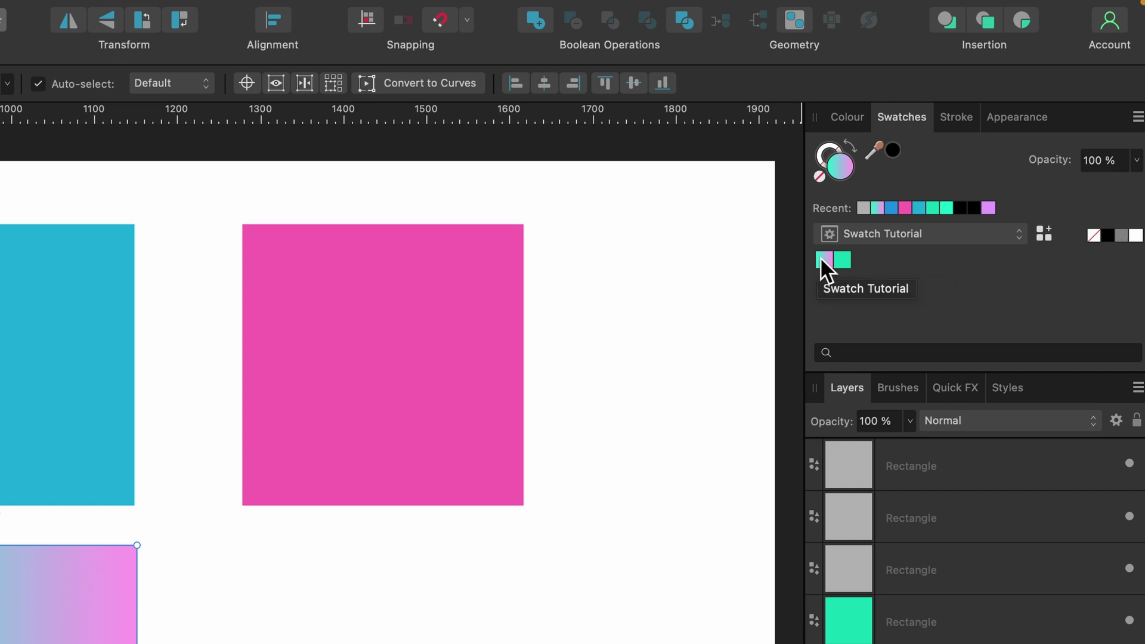
right_click(821, 259)
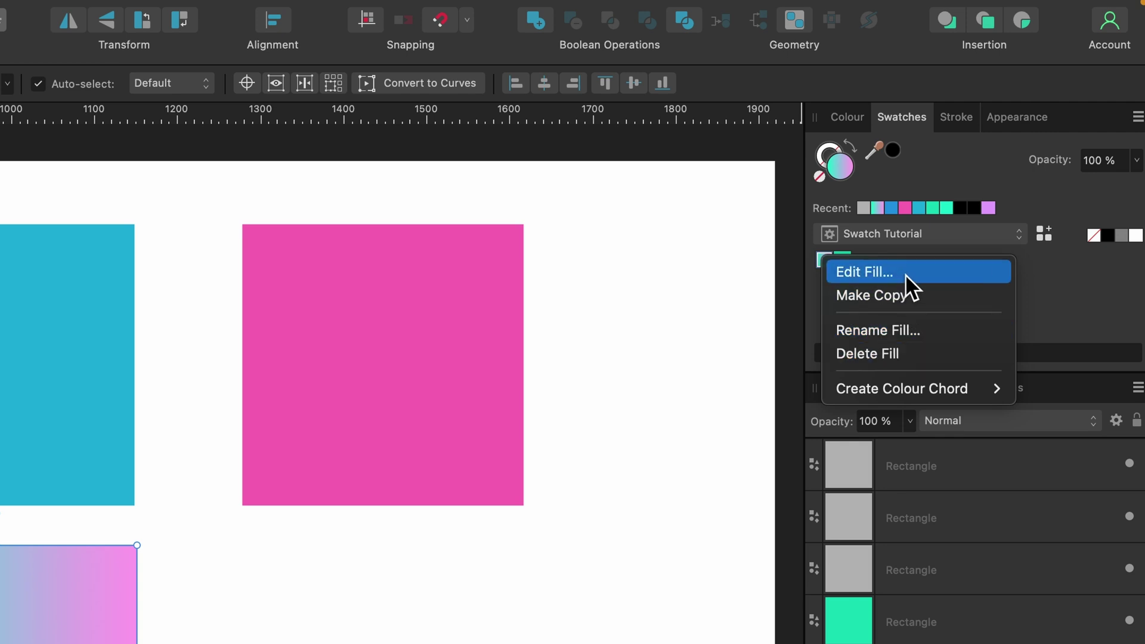
- Fill the second grey square with the gradient swatch
click(948, 266)
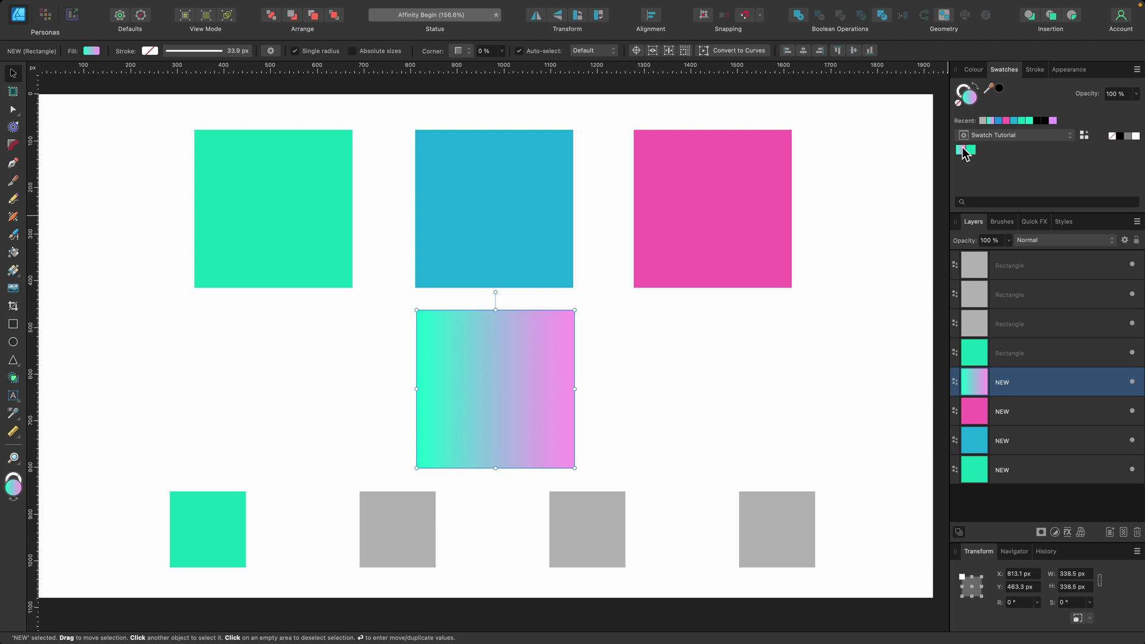
click(416, 549)
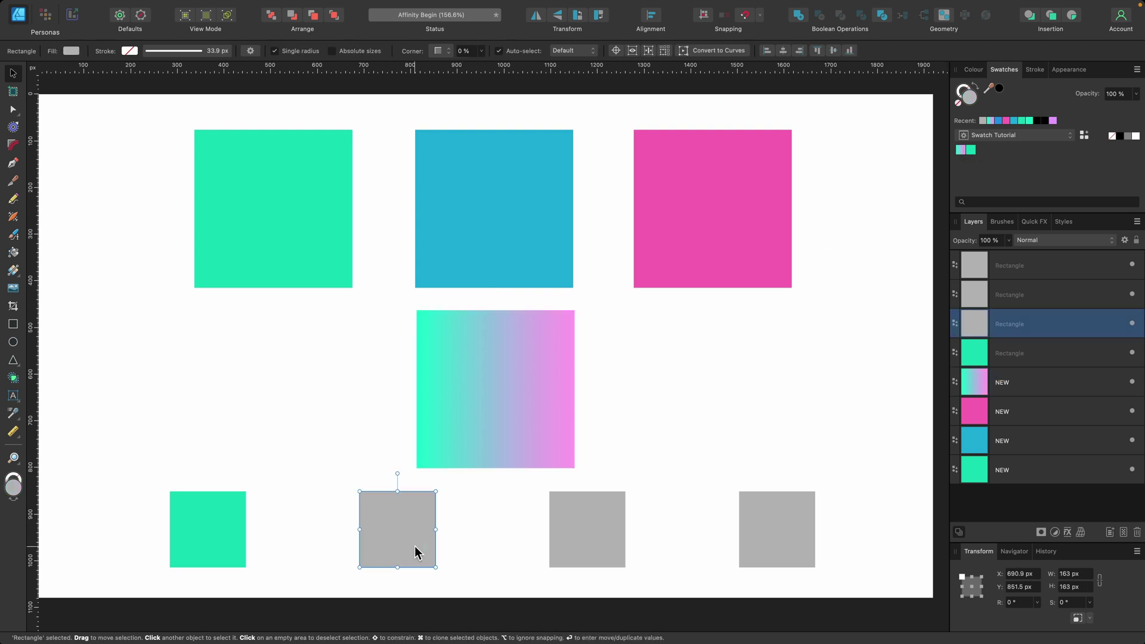
click(961, 150)
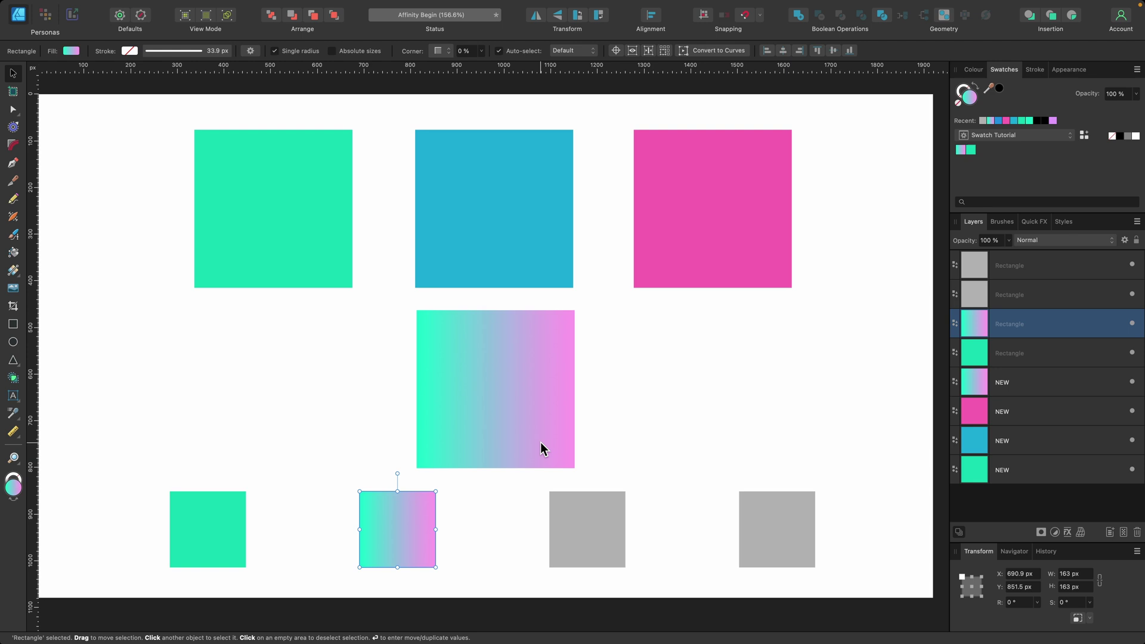
- Delete the gradient swatch from the palette with Delete Fill, confirming with OK
right_click(964, 154)
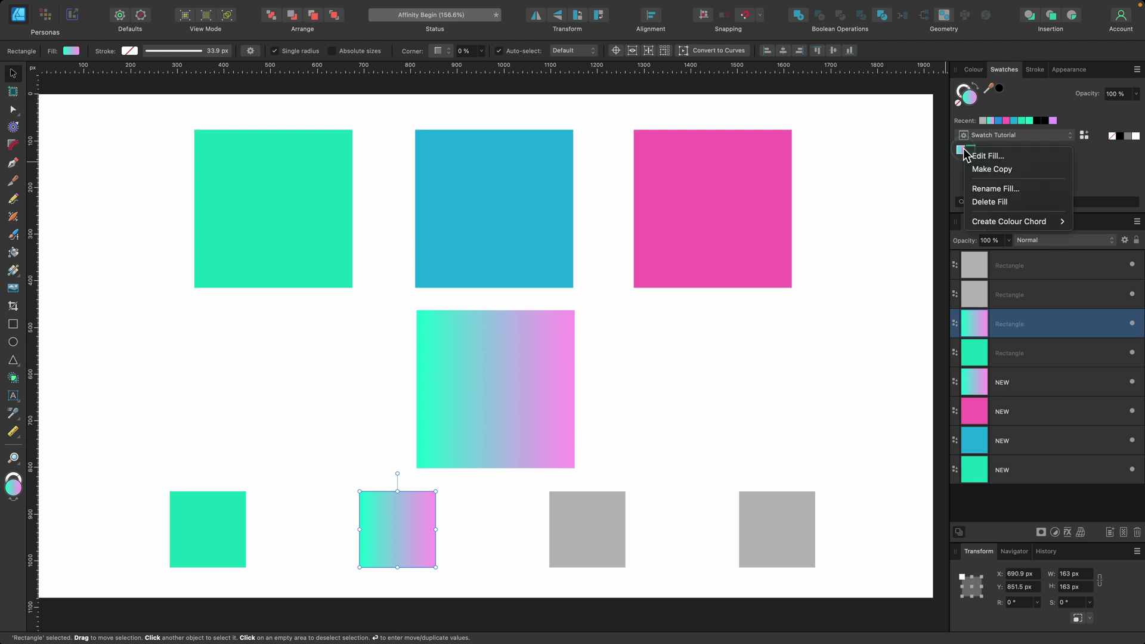
click(990, 201)
click(606, 248)
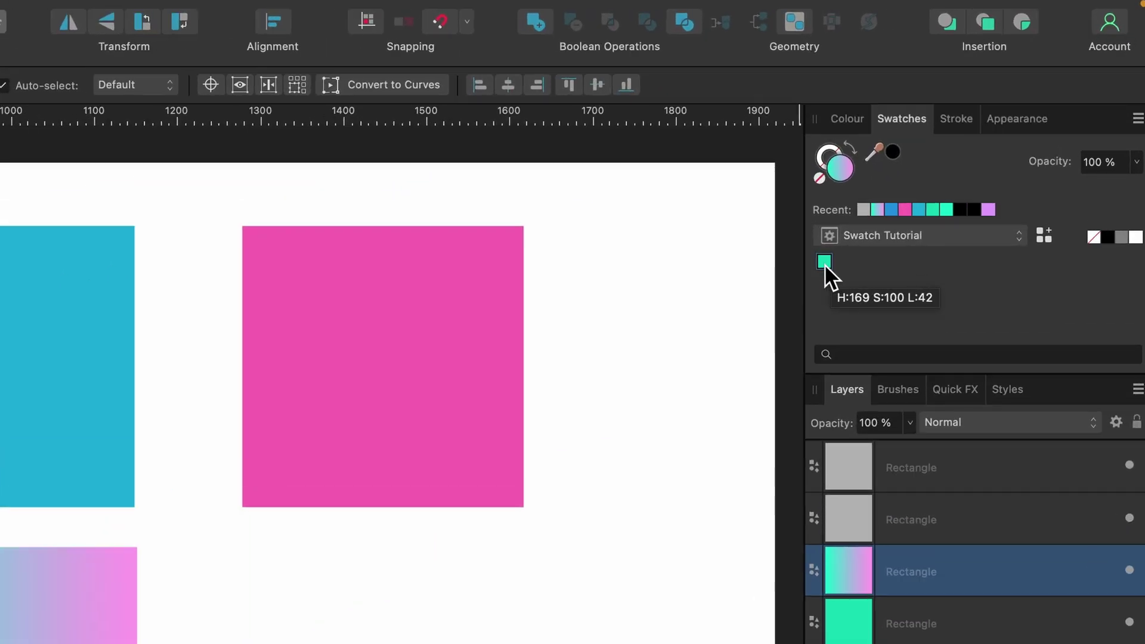
- Create a Shades colour chord from the green swatch, adding eight green shades
right_click(824, 264)
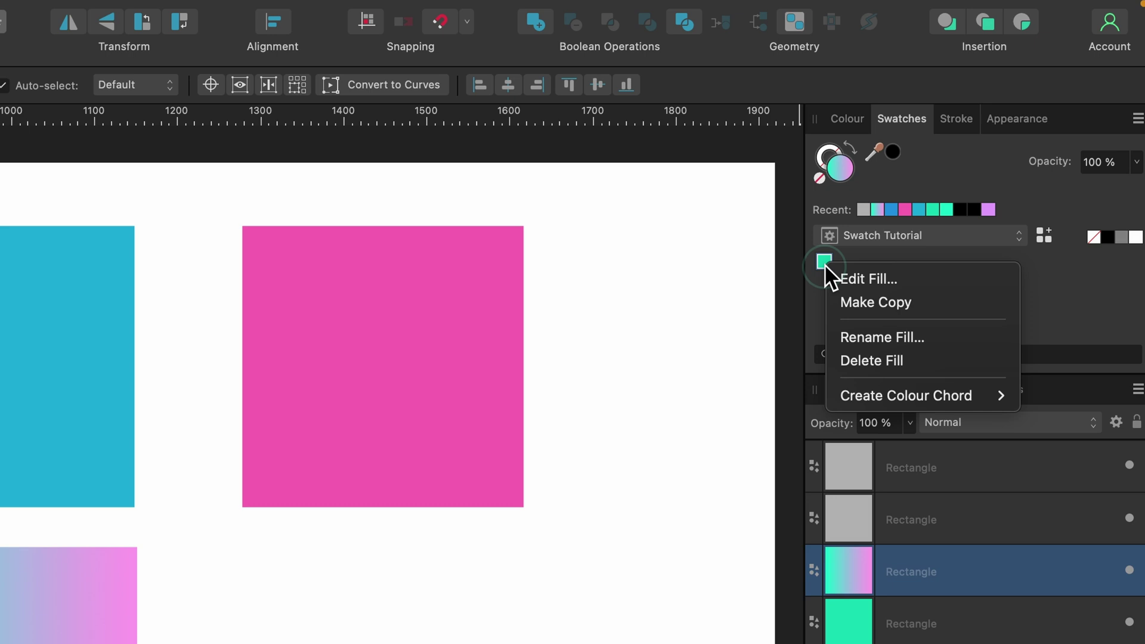
mouse_move(901, 395)
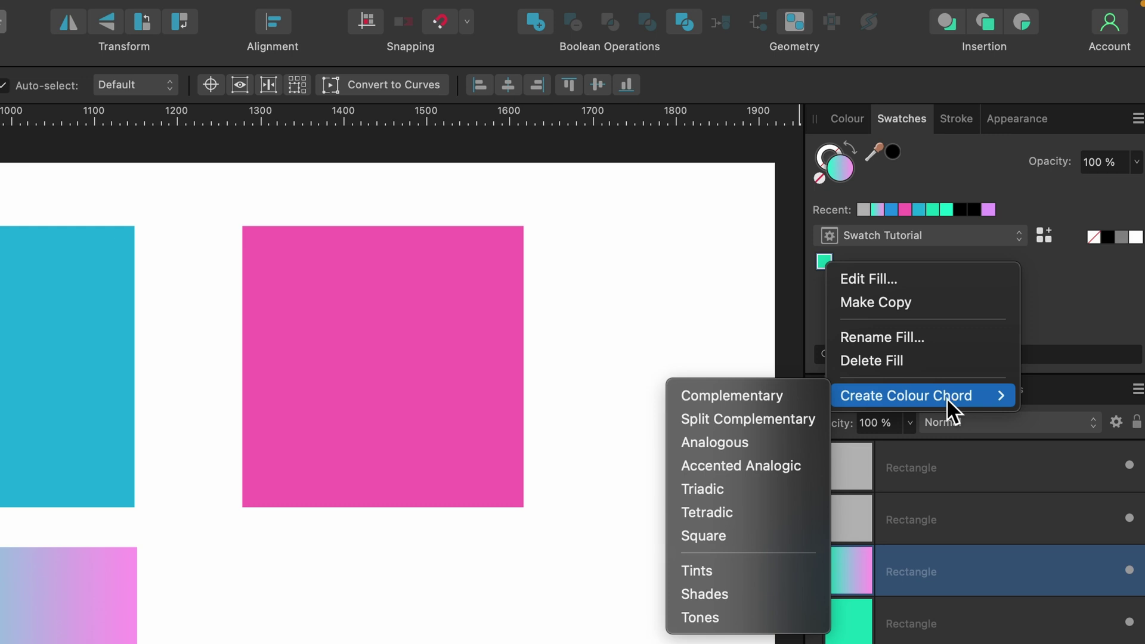
click(721, 594)
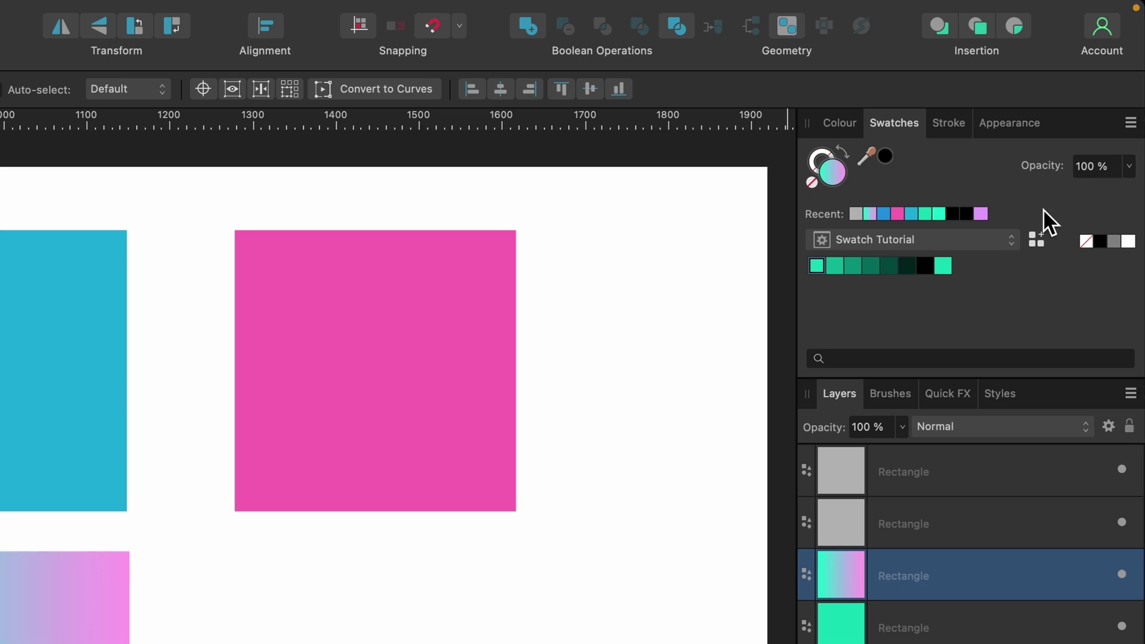
click(1131, 123)
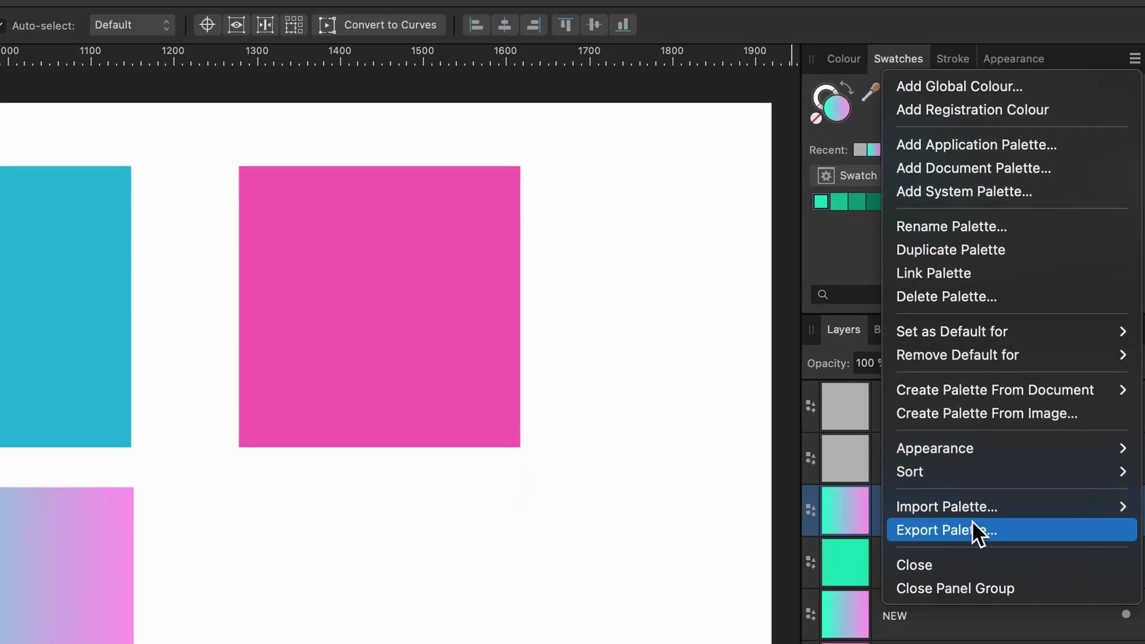
click(706, 392)
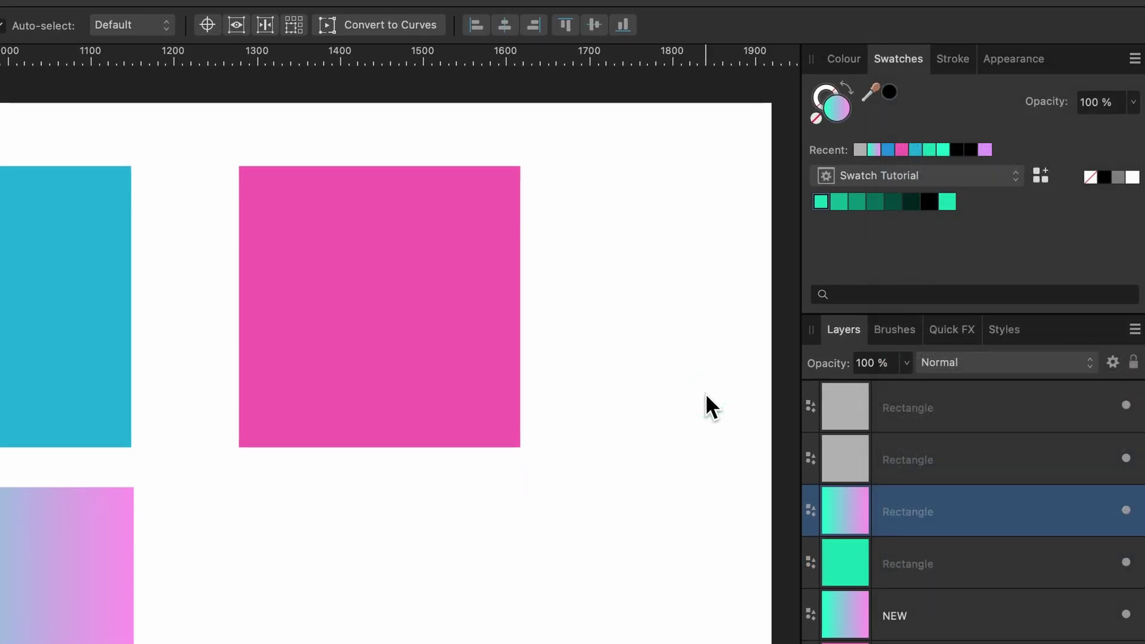